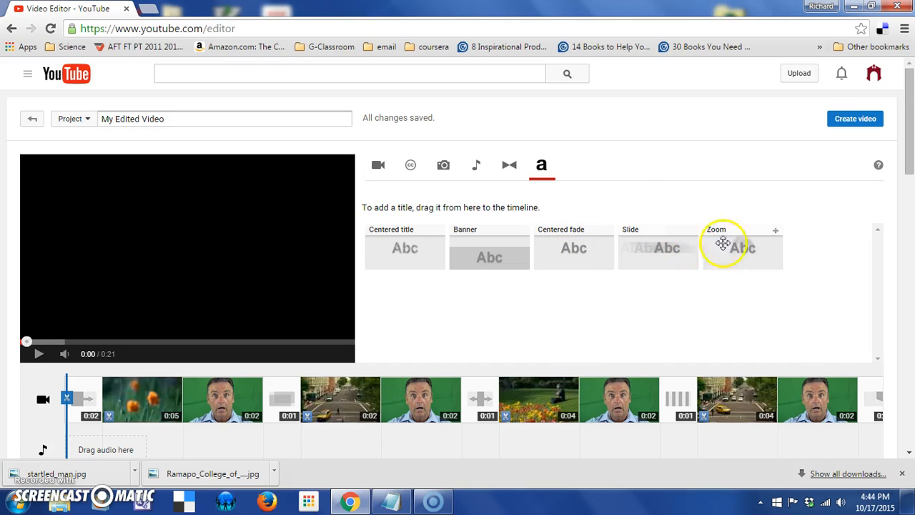
- Add a Zoom title at the start of the timeline and set its text to "Experimental Video"
{"action": "left_click_drag", "start_coordinate": [735, 248], "coordinate": [80, 382]}
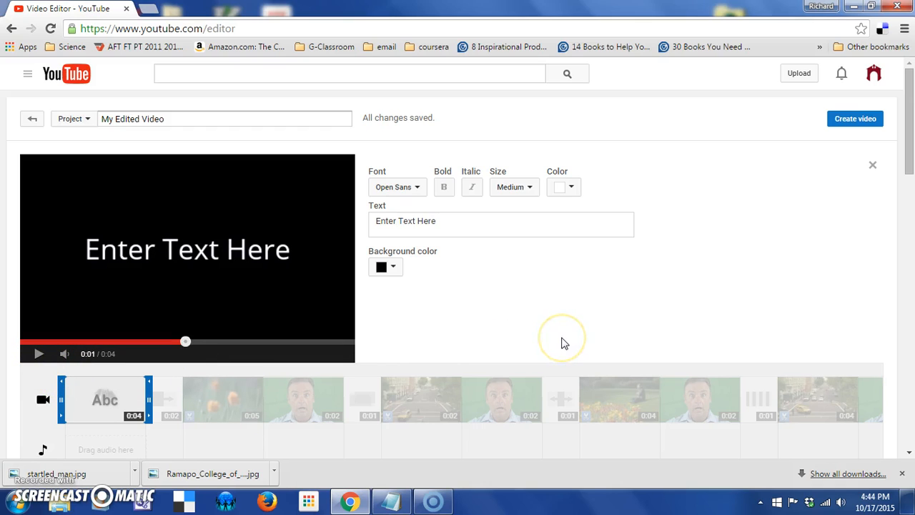
{"action": "left_click", "coordinate": [514, 230]}
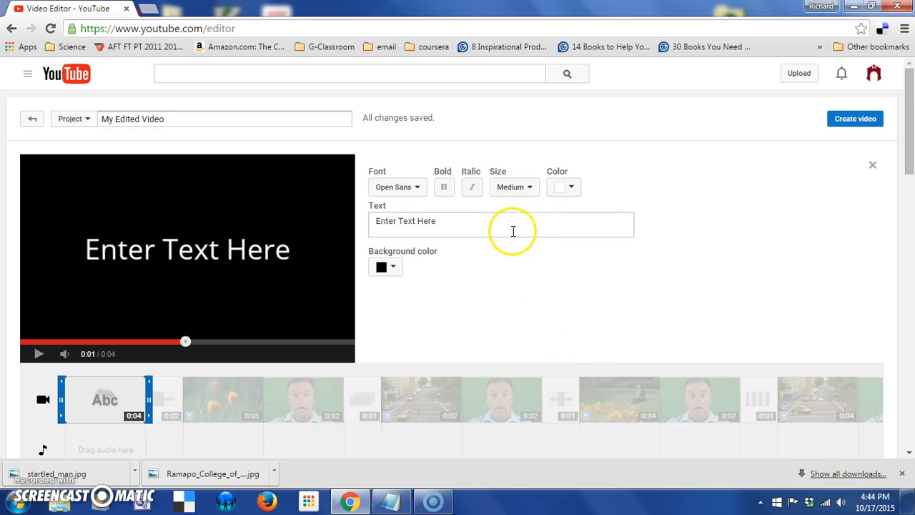
{"action": "left_click_drag", "start_coordinate": [514, 231], "coordinate": [255, 248]}
{"action": "left_click", "coordinate": [235, 255]}
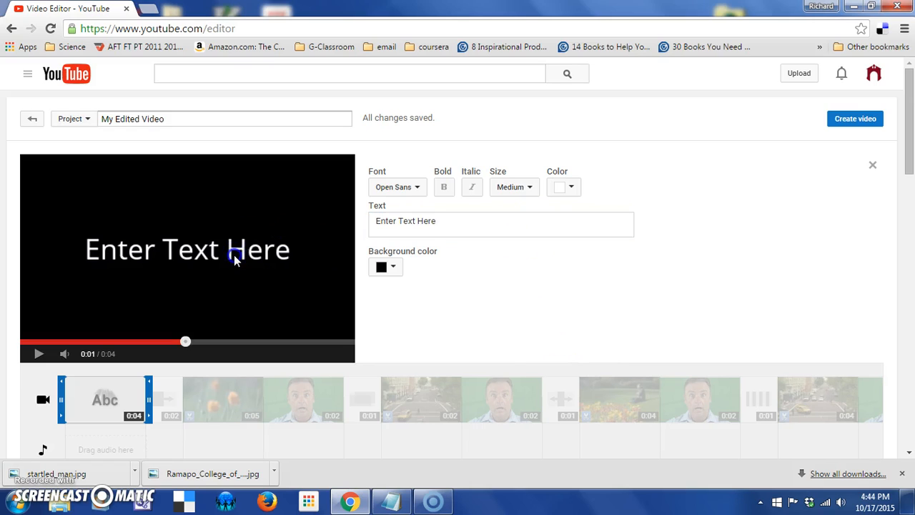
{"action": "left_click_drag", "start_coordinate": [472, 223], "coordinate": [340, 225]}
{"action": "type", "text": "Experimental Video"}
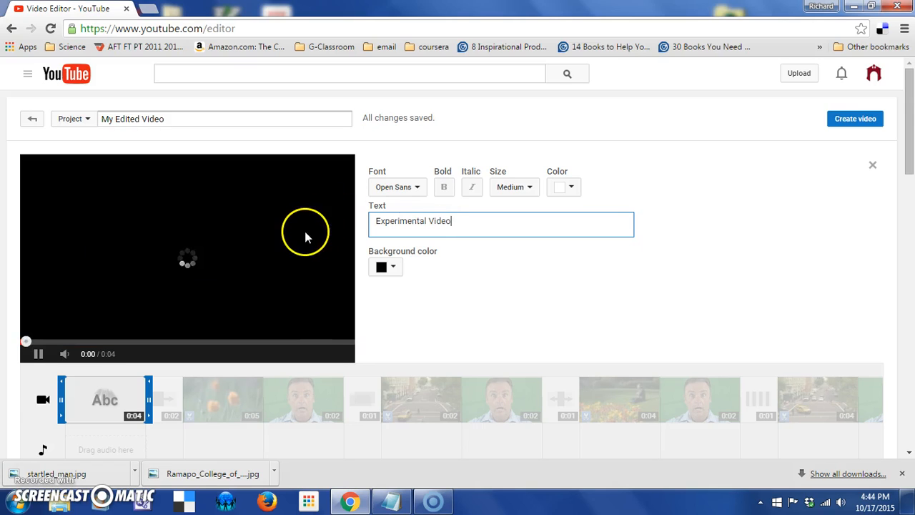
{"action": "left_click", "coordinate": [40, 355]}
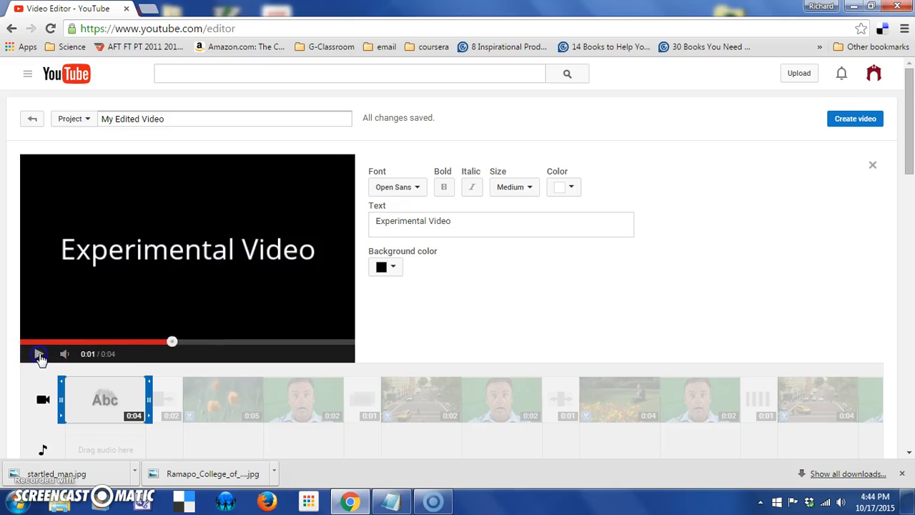
- Try a bright red background on the opening title and settle on white
{"action": "left_click", "coordinate": [399, 268]}
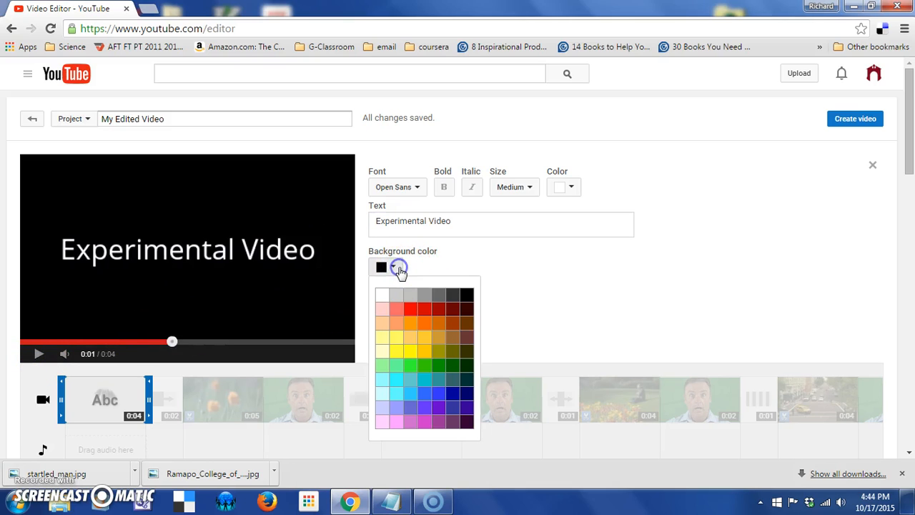
{"action": "left_click", "coordinate": [413, 315]}
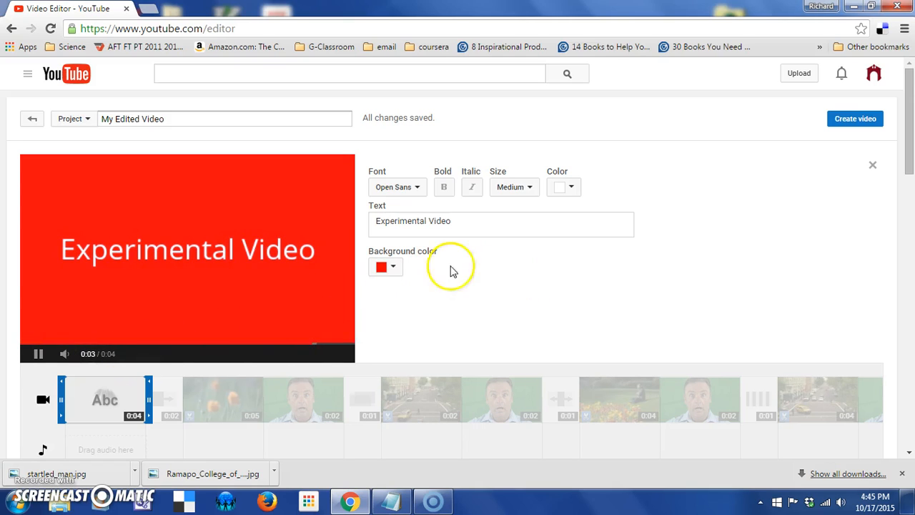
{"action": "left_click", "coordinate": [394, 269]}
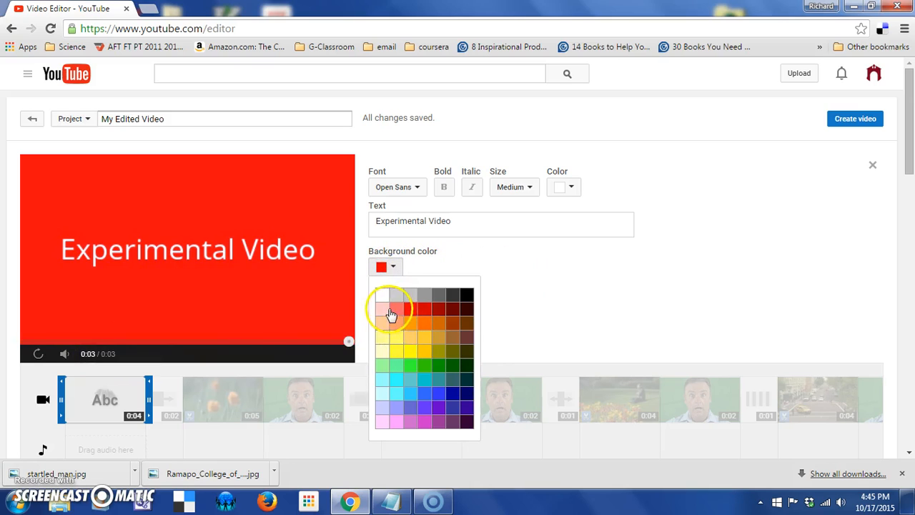
{"action": "left_click", "coordinate": [382, 297]}
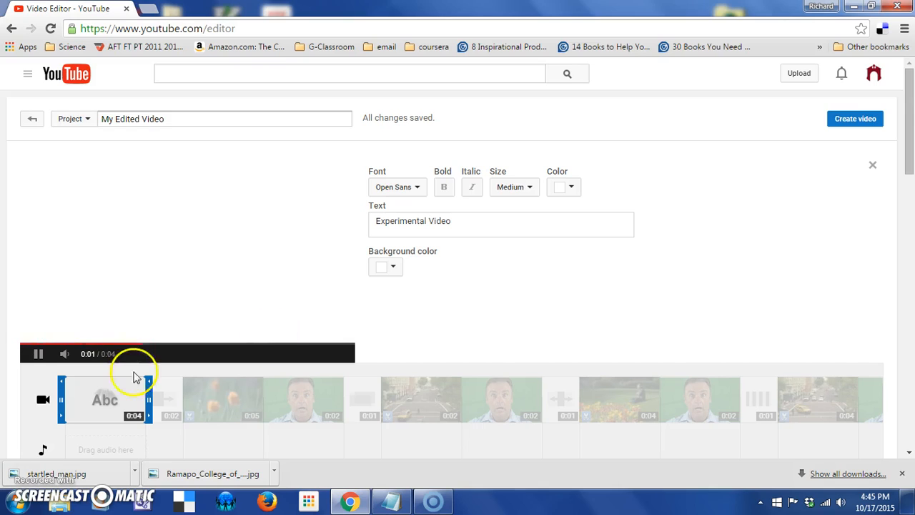
{"action": "left_click", "coordinate": [39, 353]}
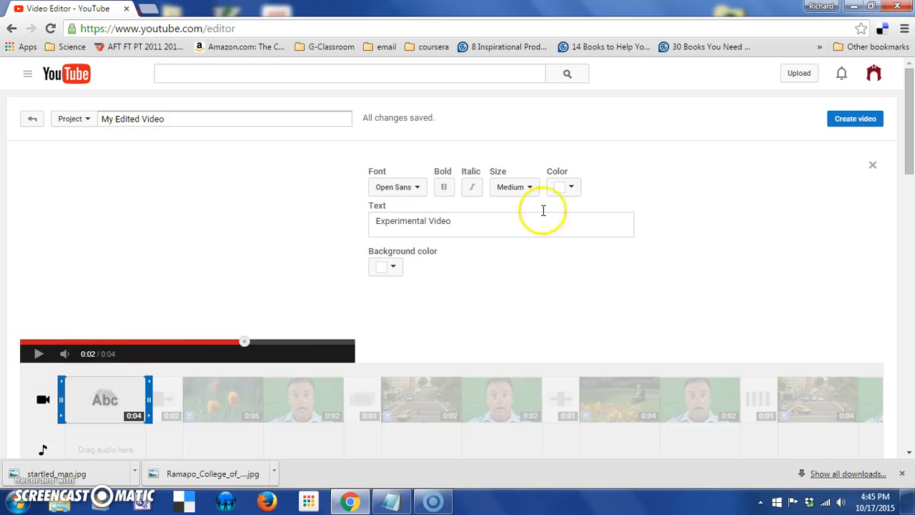
- Set the opening title's text color to dark red
{"action": "left_click", "coordinate": [568, 189]}
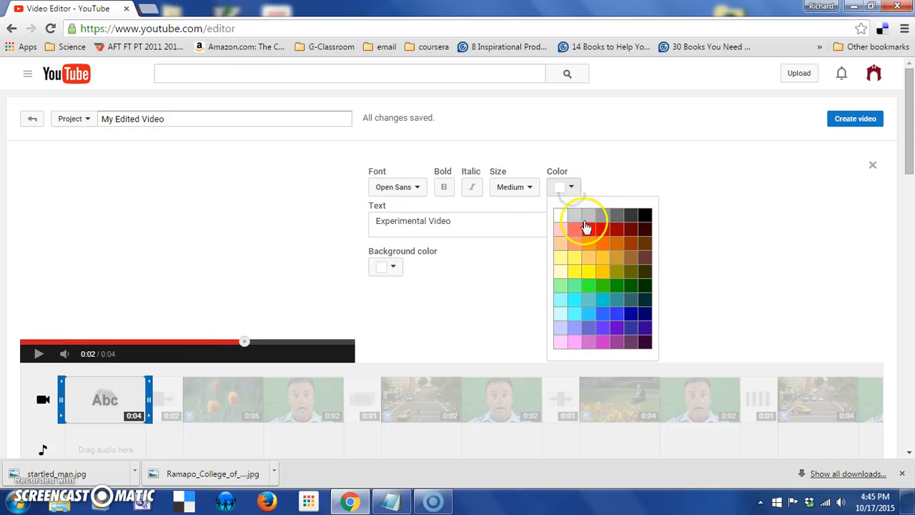
{"action": "left_click", "coordinate": [613, 229]}
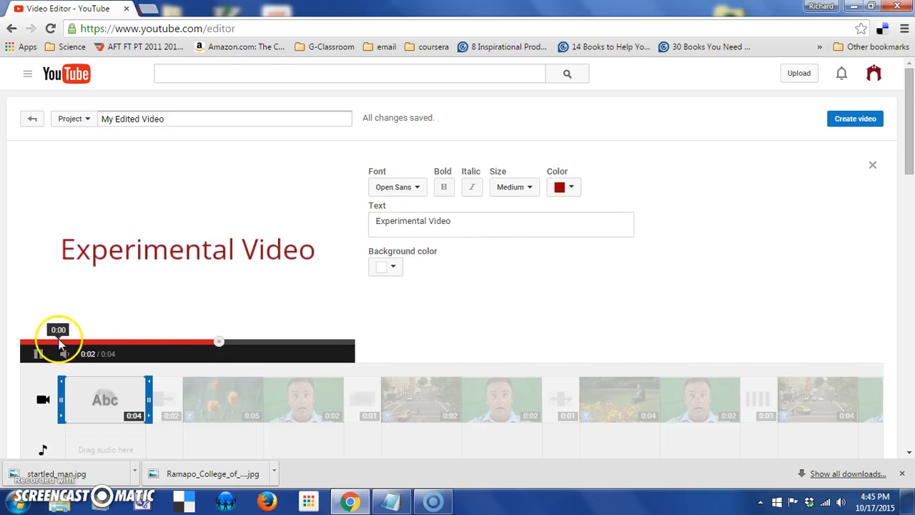
{"action": "left_click", "coordinate": [38, 353]}
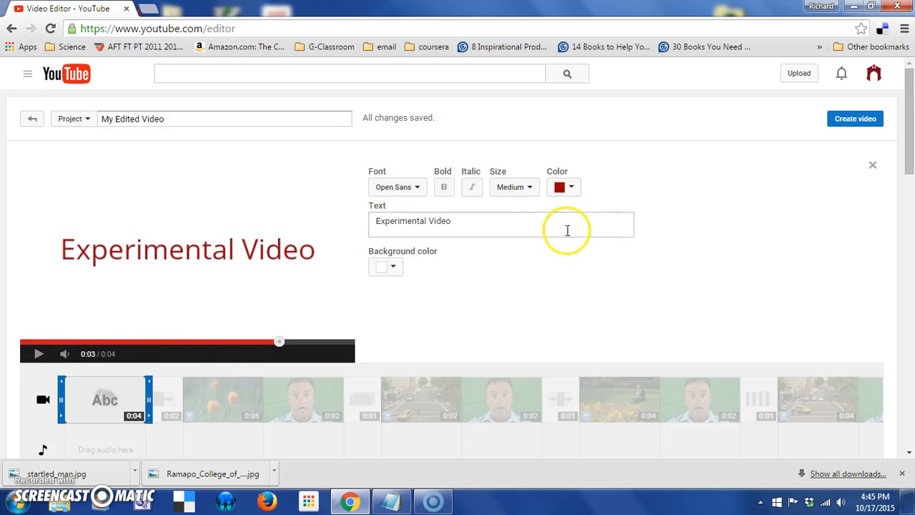
- Set the opening title's size to Large and split its text into two lines, "Experimental" and "Video"
{"action": "left_click", "coordinate": [529, 188]}
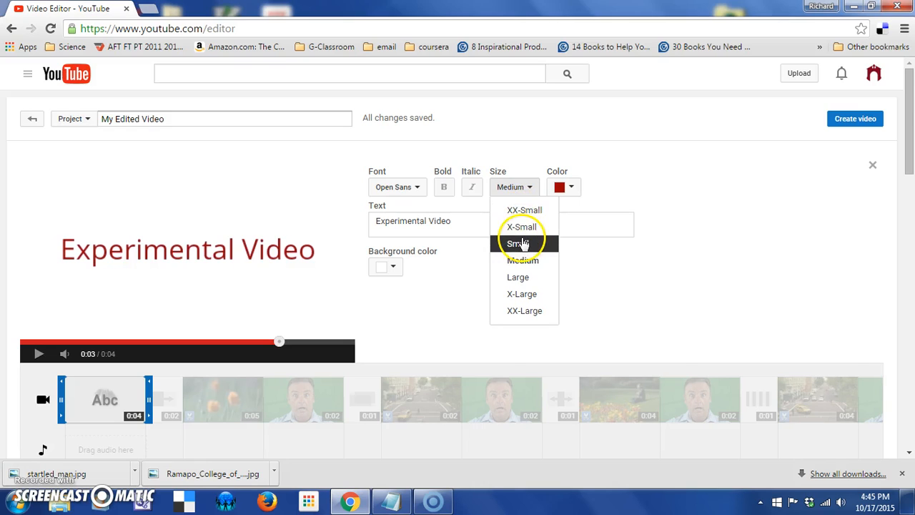
{"action": "left_click", "coordinate": [524, 277]}
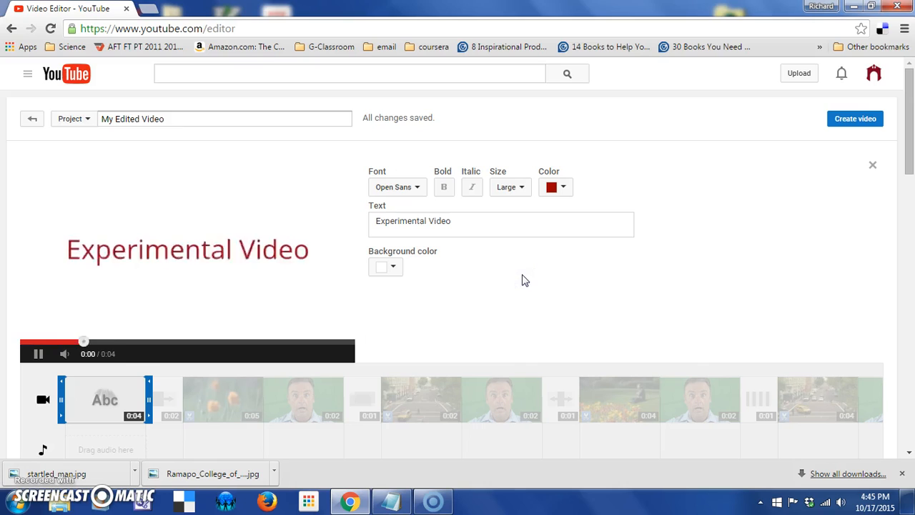
{"action": "left_click", "coordinate": [37, 354]}
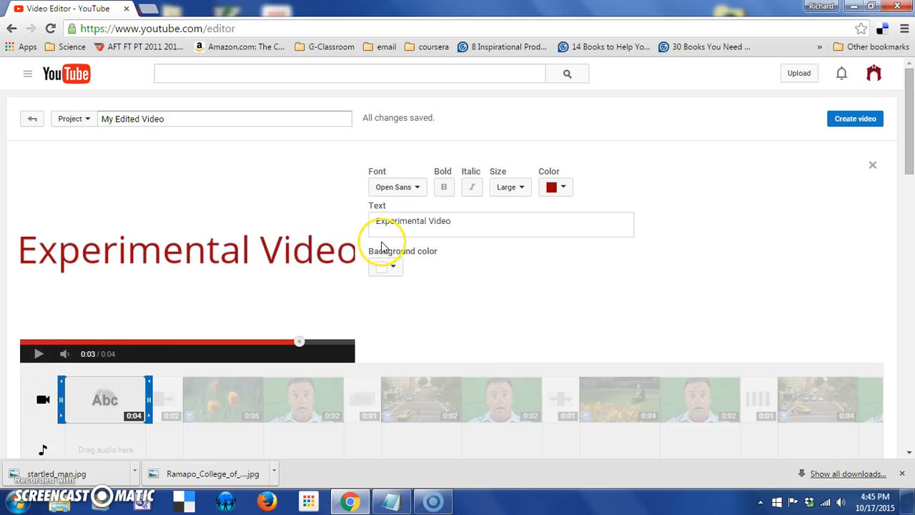
{"action": "left_click", "coordinate": [429, 220]}
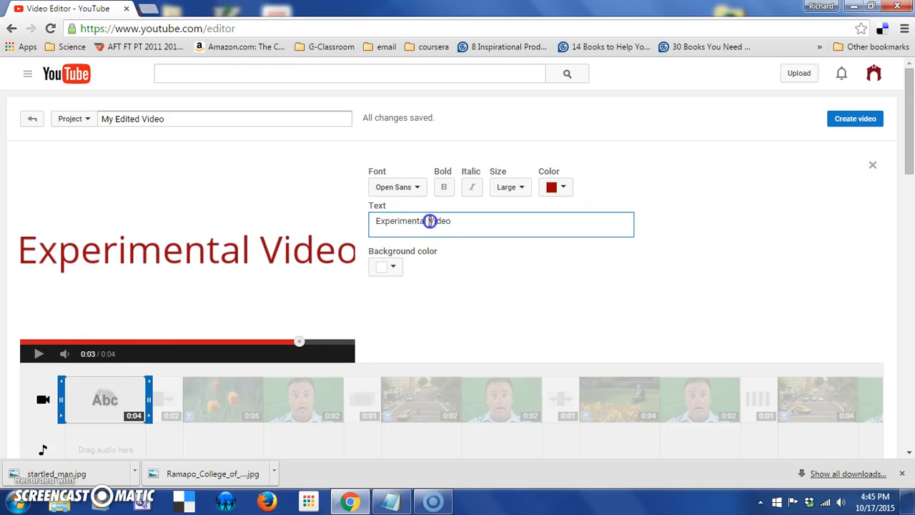
{"action": "key", "text": "Return"}
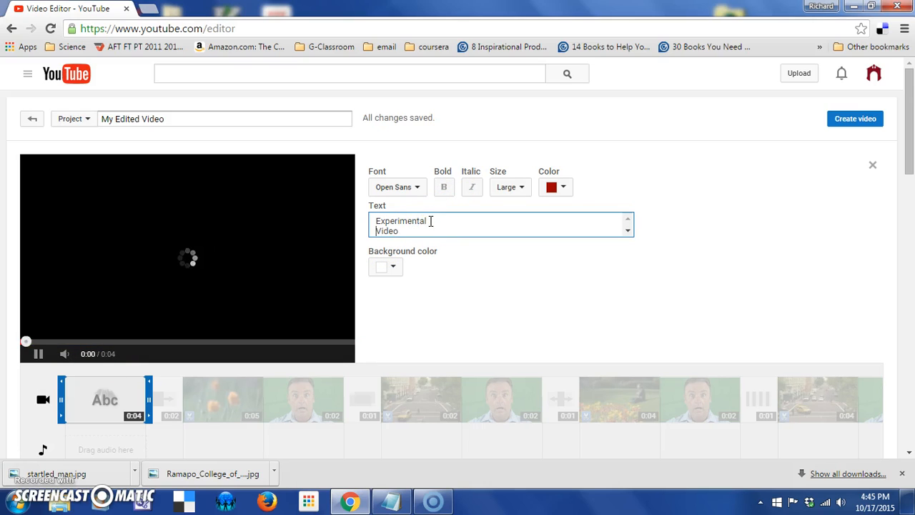
{"action": "left_click", "coordinate": [39, 353]}
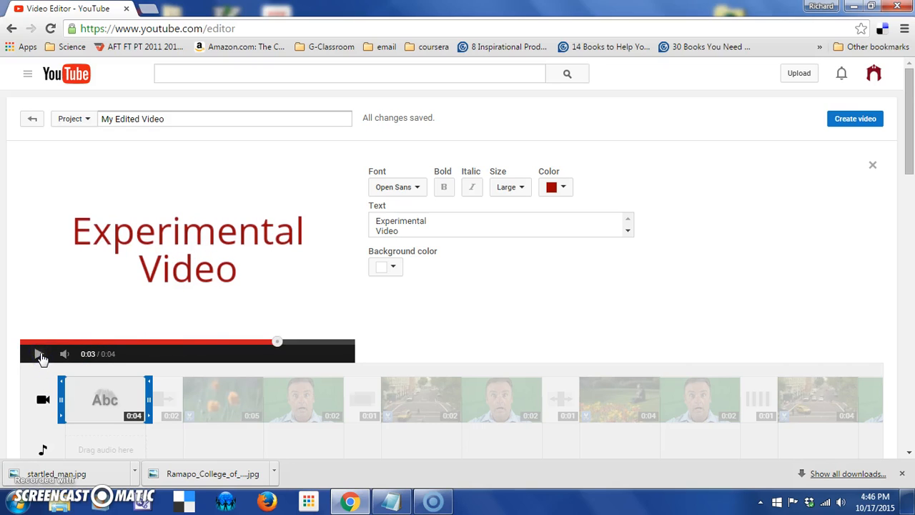
- Try the Budmo Jigglish font on the opening title
{"action": "left_click", "coordinate": [417, 189]}
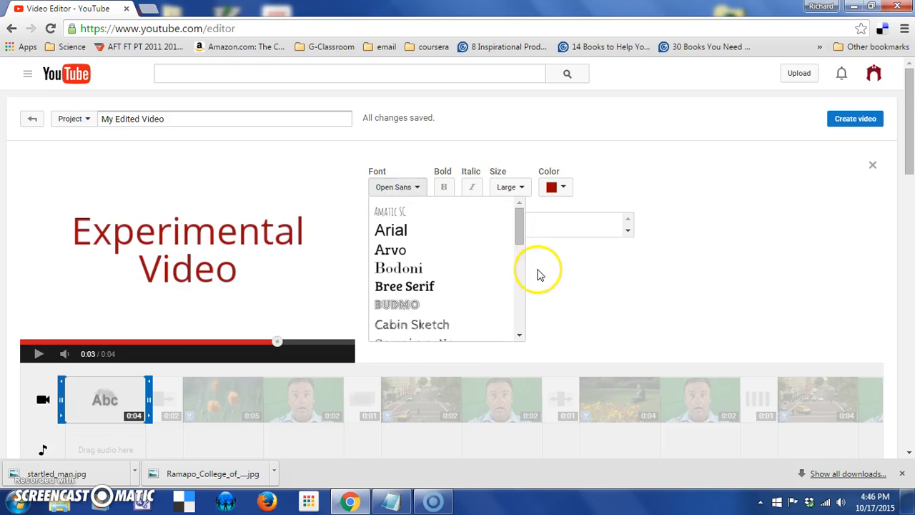
{"action": "left_click", "coordinate": [436, 306]}
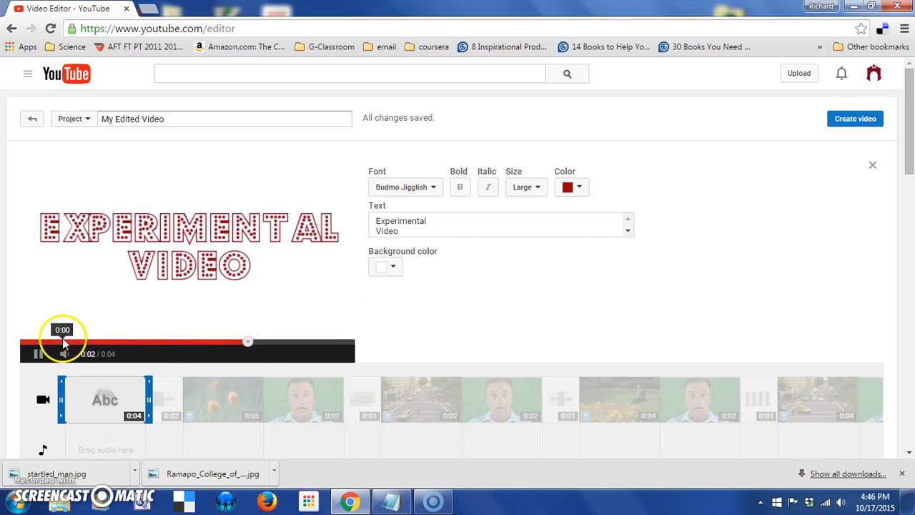
{"action": "left_click", "coordinate": [39, 354]}
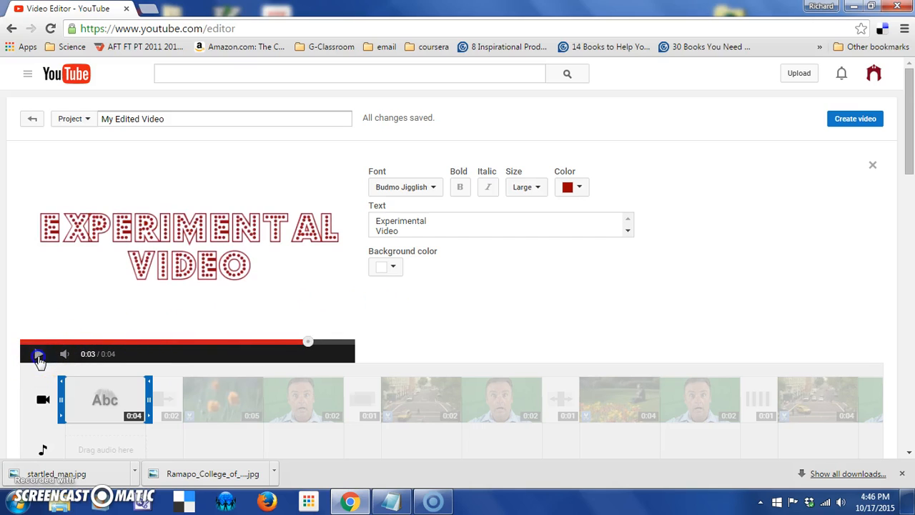
- Set the opening title's font to Economica and leave the title settings
{"action": "left_click", "coordinate": [441, 187]}
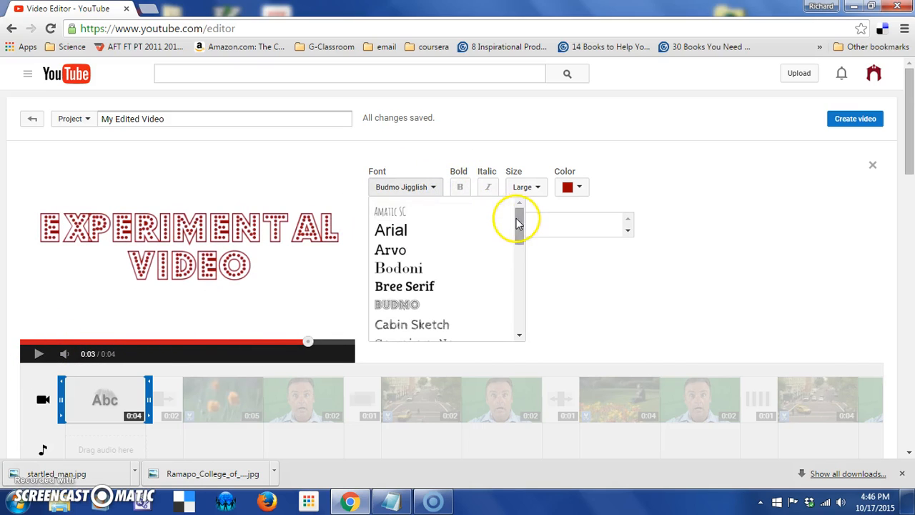
{"action": "left_click", "coordinate": [518, 227]}
{"action": "left_click_drag", "start_coordinate": [518, 227], "coordinate": [524, 266]}
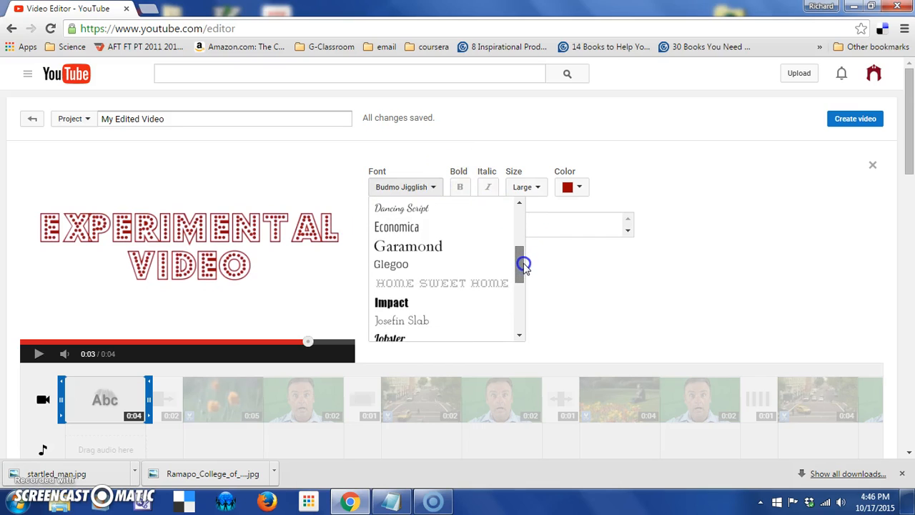
{"action": "left_click", "coordinate": [423, 227]}
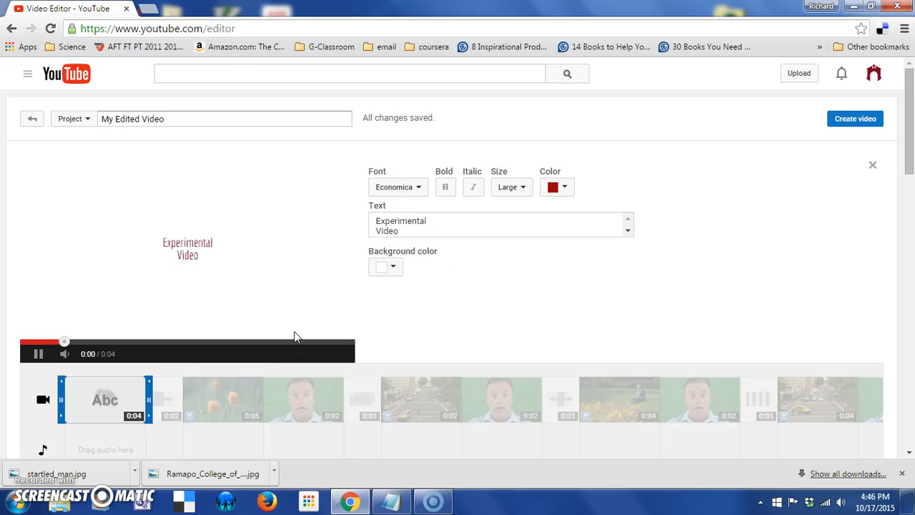
{"action": "left_click", "coordinate": [38, 355]}
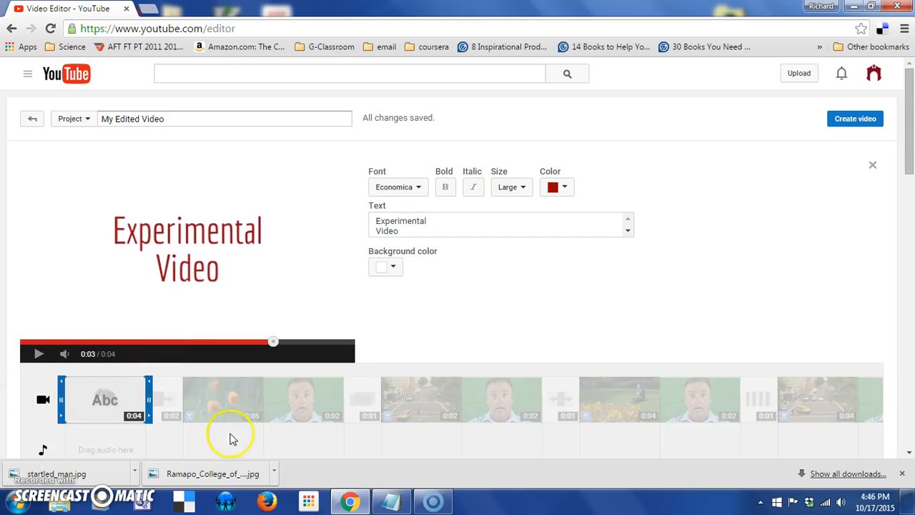
{"action": "left_click", "coordinate": [290, 446]}
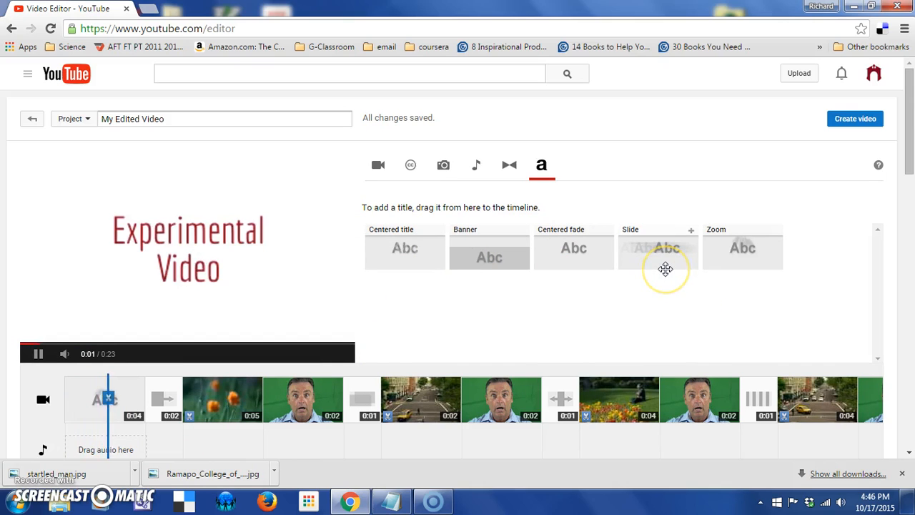
{"action": "left_click", "coordinate": [38, 353]}
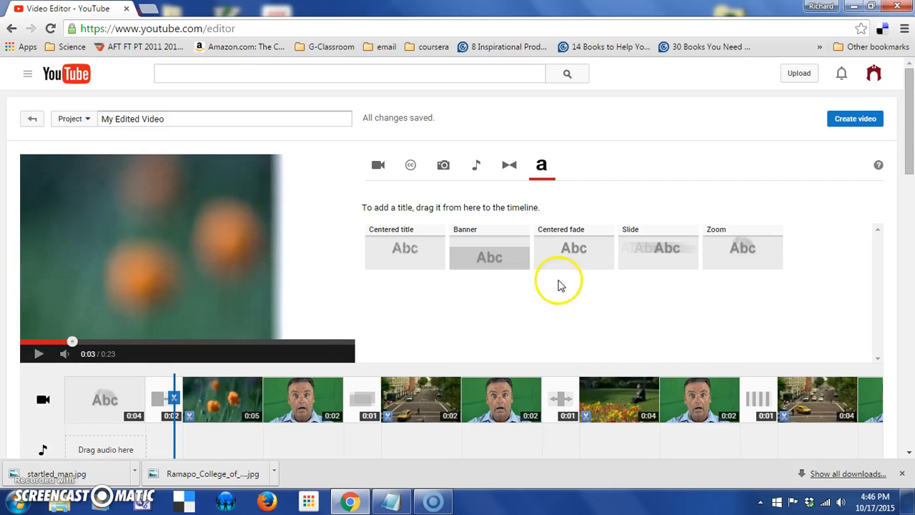
- Insert a Centered fade title between the park flowers clip and the following startled man image, with the text "You know what's coming!"
{"action": "left_click_drag", "start_coordinate": [579, 256], "coordinate": [660, 386]}
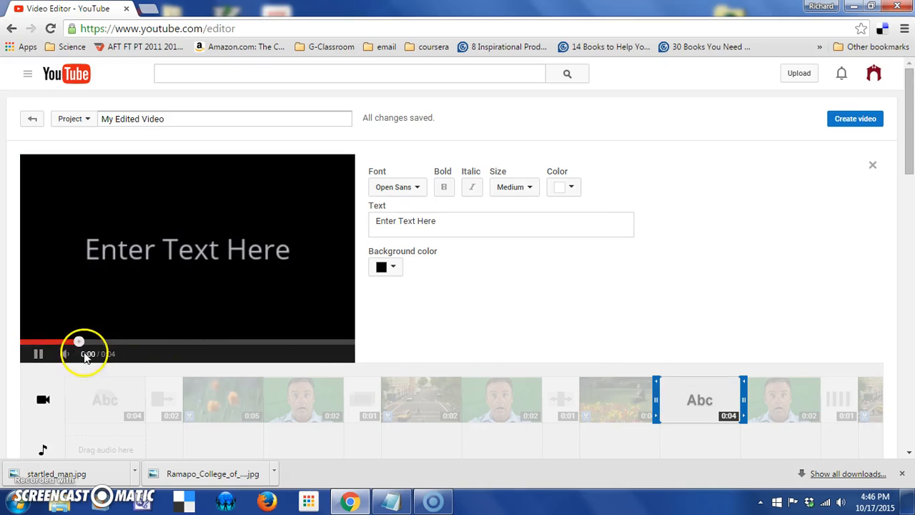
{"action": "left_click", "coordinate": [38, 353]}
{"action": "left_click_drag", "start_coordinate": [435, 224], "coordinate": [125, 164]}
{"action": "left_click", "coordinate": [124, 165]}
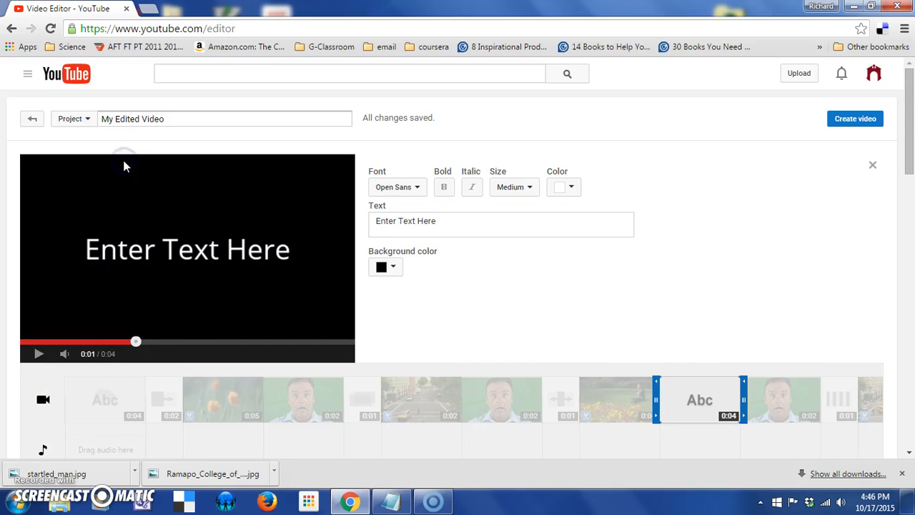
{"action": "left_click_drag", "start_coordinate": [457, 226], "coordinate": [236, 212]}
{"action": "type", "text": "You know what's coming!"}
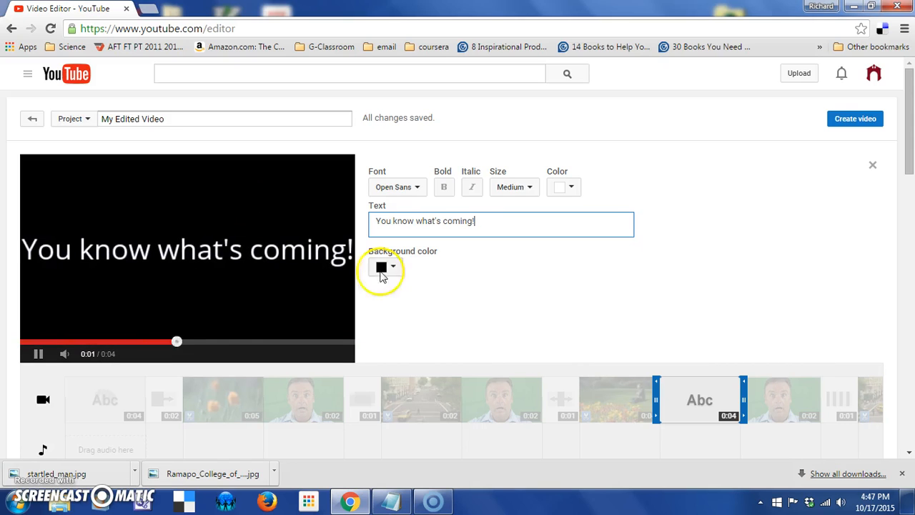
- Give the "You know what's coming!" title a white background and dark red text
{"action": "left_click", "coordinate": [394, 267]}
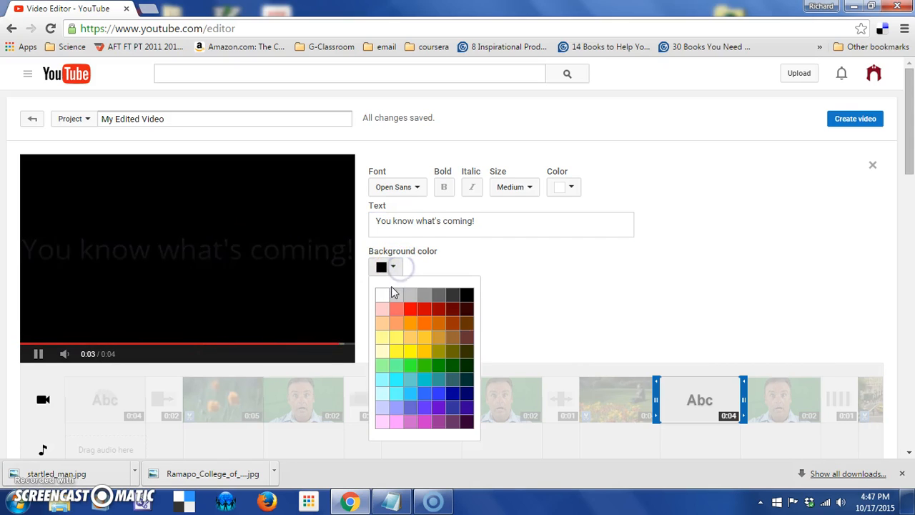
{"action": "left_click", "coordinate": [374, 290]}
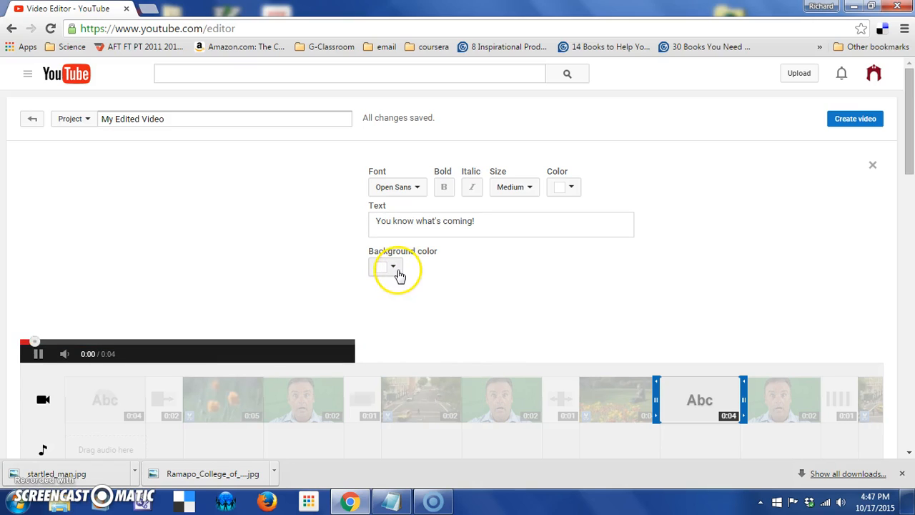
{"action": "left_click", "coordinate": [573, 190]}
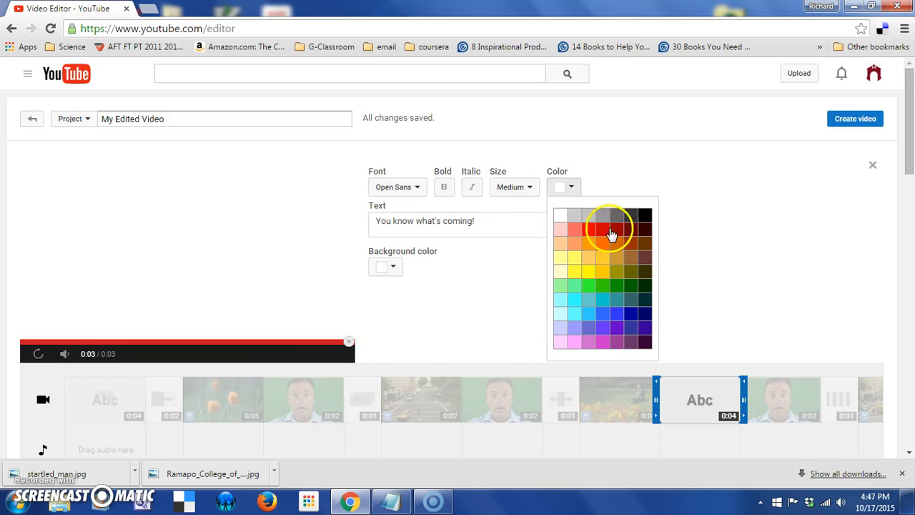
{"action": "left_click", "coordinate": [621, 231]}
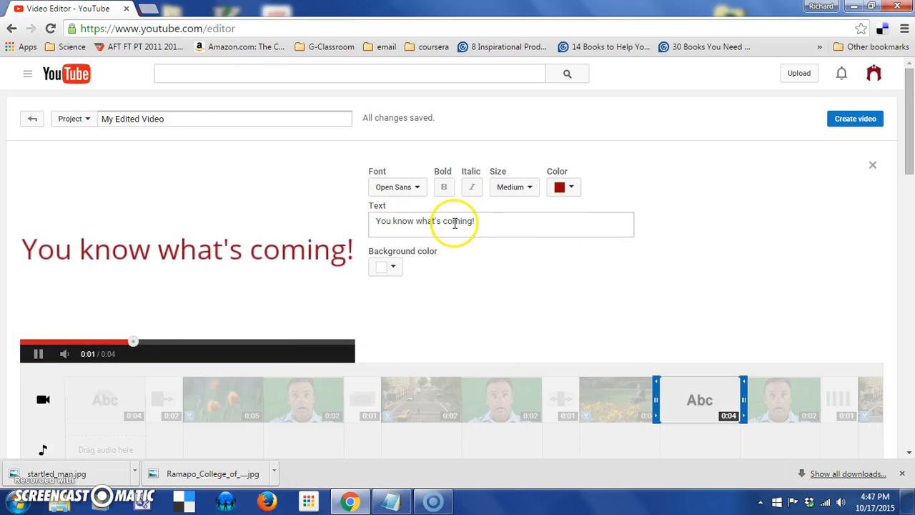
- Split the "You know what's coming!" title text onto two lines after "You know" and pause the preview
{"action": "left_click", "coordinate": [417, 221]}
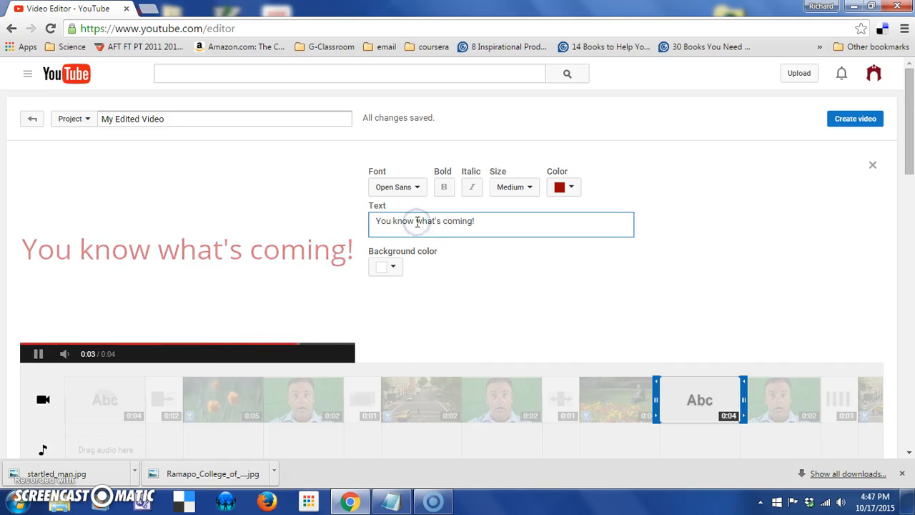
{"action": "key", "text": "Return"}
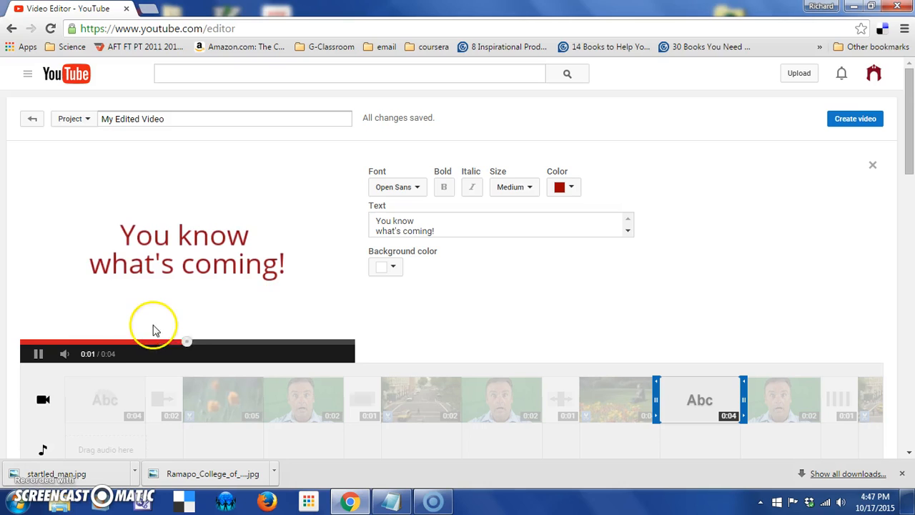
{"action": "left_click", "coordinate": [39, 353]}
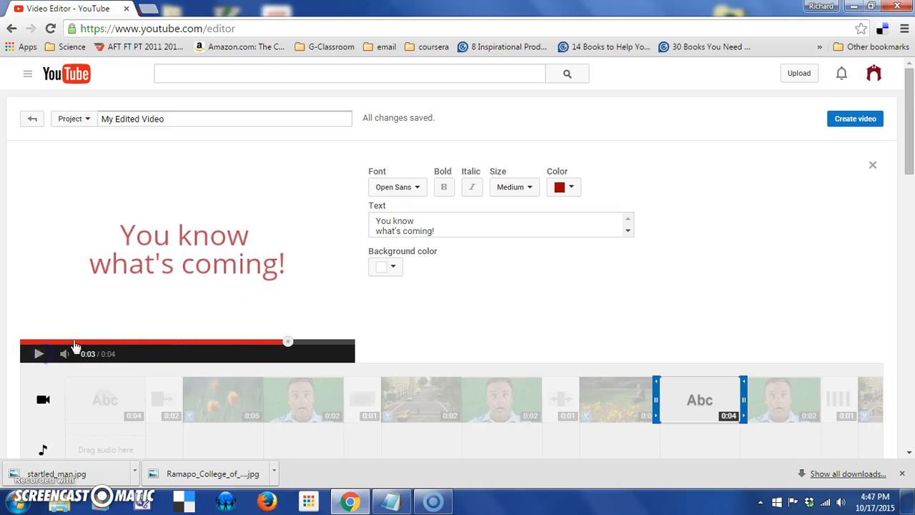
- Set the "You know what's coming!" title's font to Economica and its size to Large
{"action": "left_click", "coordinate": [419, 185]}
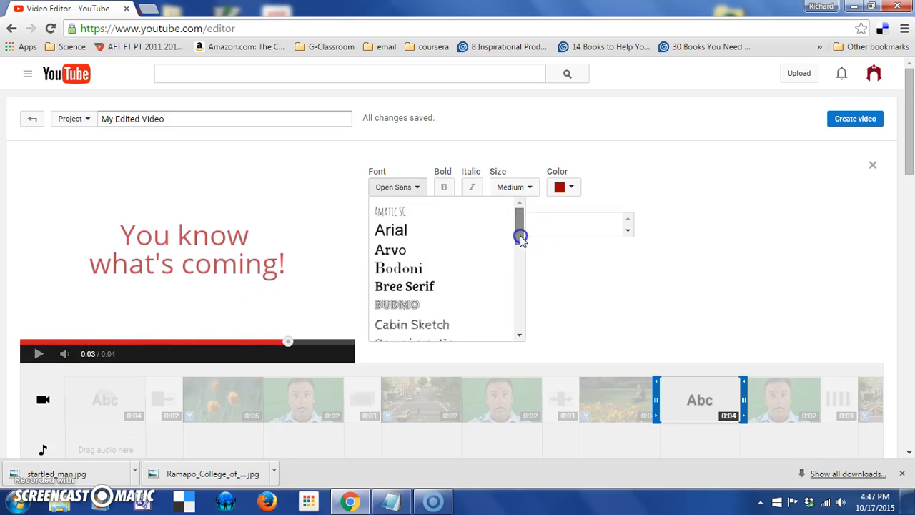
{"action": "scroll", "coordinate": [521, 255], "scroll_direction": "down", "scroll_amount": 3}
{"action": "left_click", "coordinate": [458, 273]}
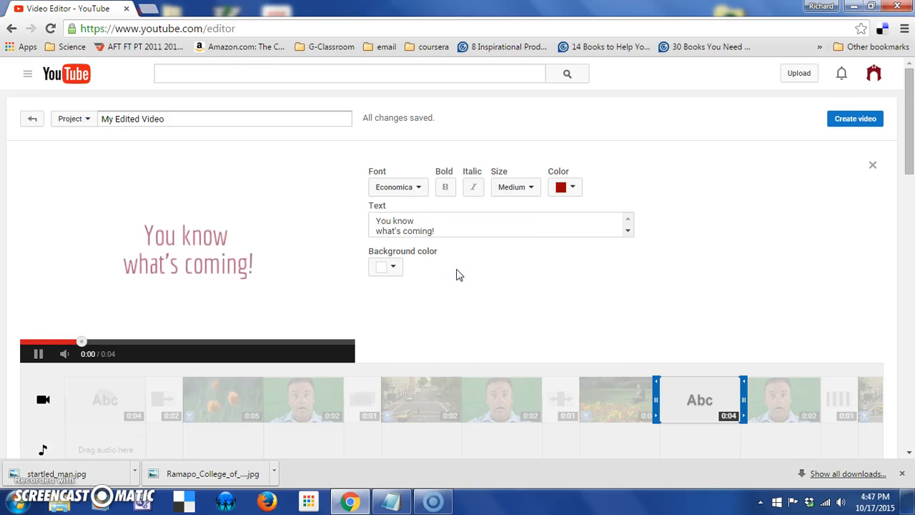
{"action": "left_click_drag", "start_coordinate": [455, 275], "coordinate": [532, 191]}
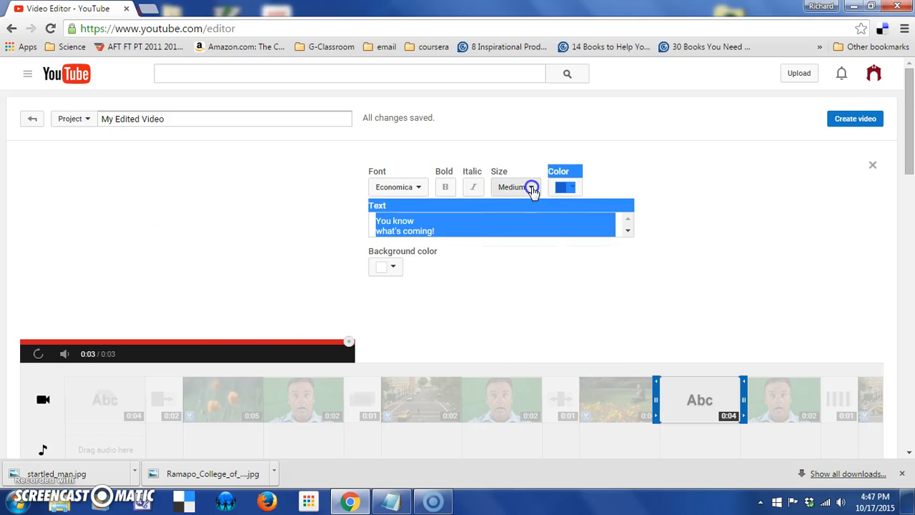
{"action": "left_click", "coordinate": [531, 189]}
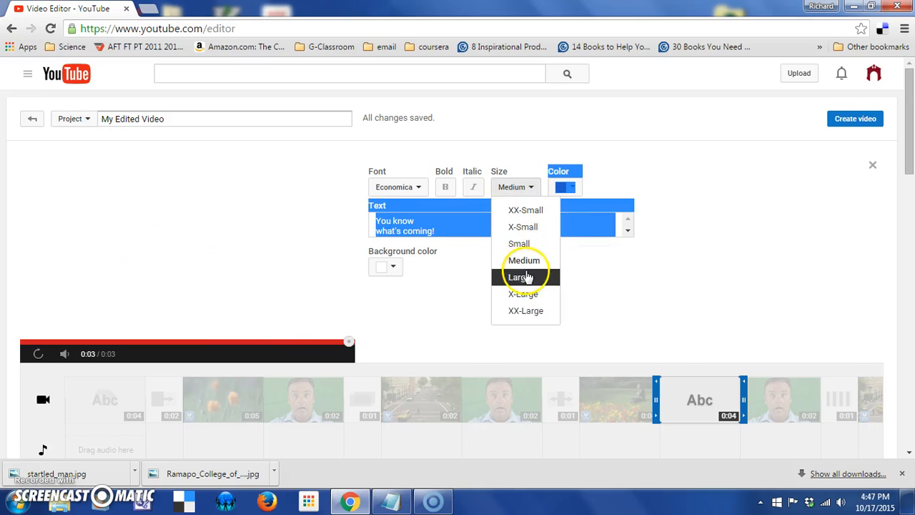
{"action": "left_click", "coordinate": [524, 276]}
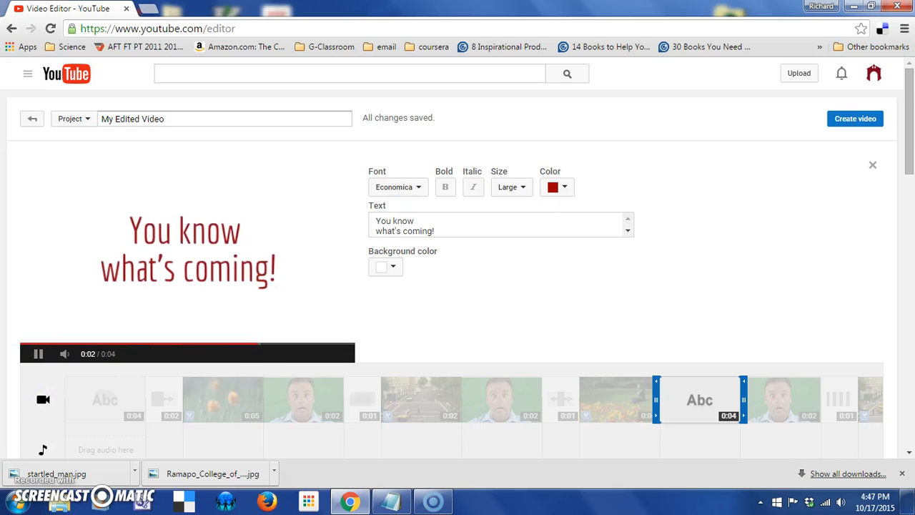
{"action": "left_click", "coordinate": [37, 357]}
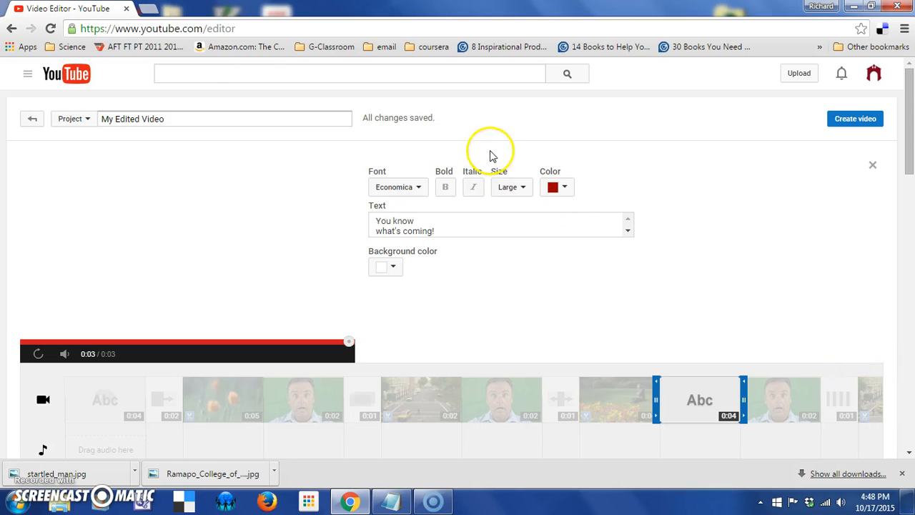
- Reload the editor page and rename the project "Experimental Video"
{"action": "left_click", "coordinate": [50, 28]}
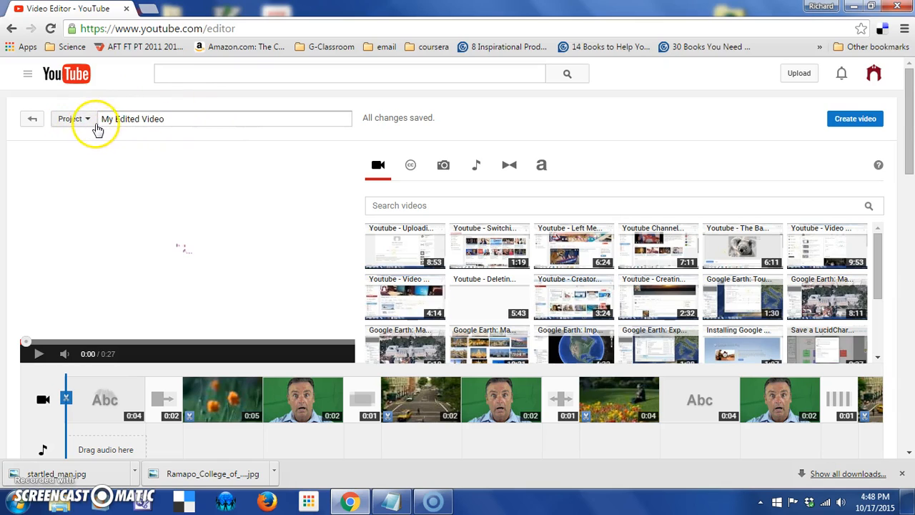
{"action": "left_click", "coordinate": [175, 118]}
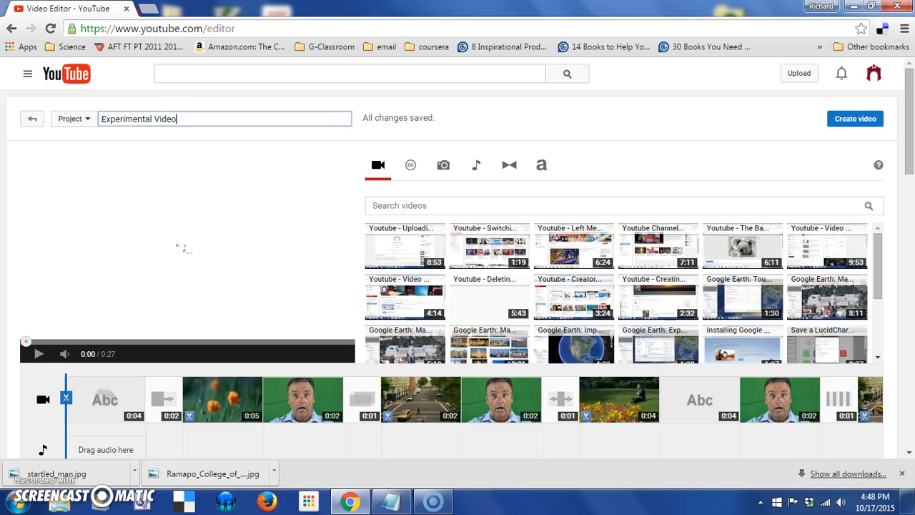
{"action": "left_click", "coordinate": [175, 86]}
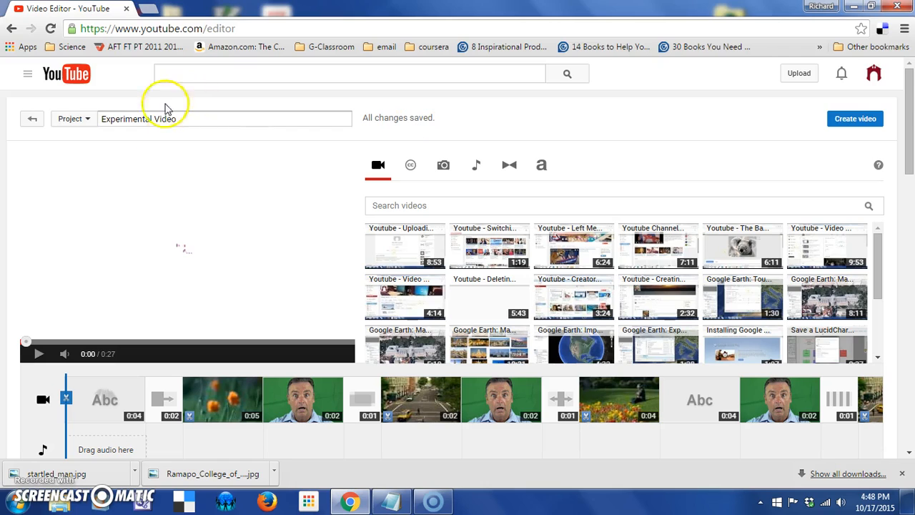
- Create a new empty project and name it "second project"
{"action": "left_click", "coordinate": [85, 119]}
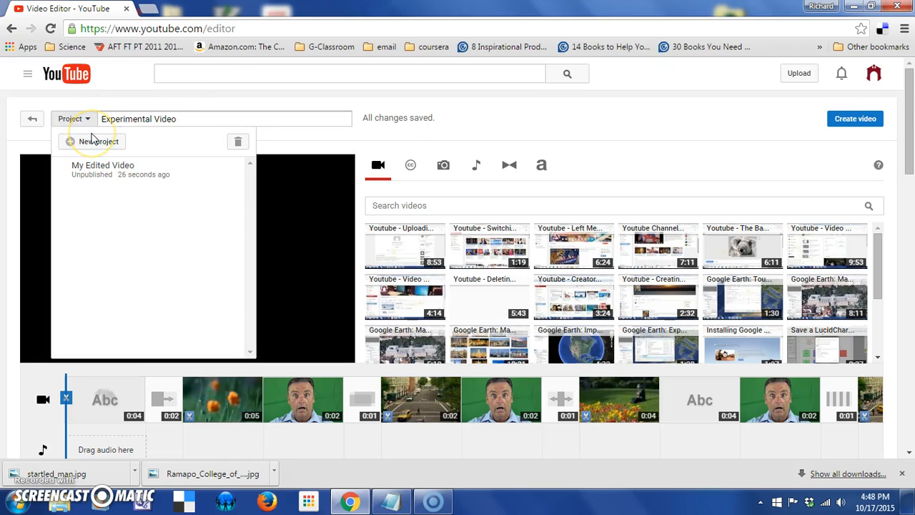
{"action": "left_click", "coordinate": [91, 141]}
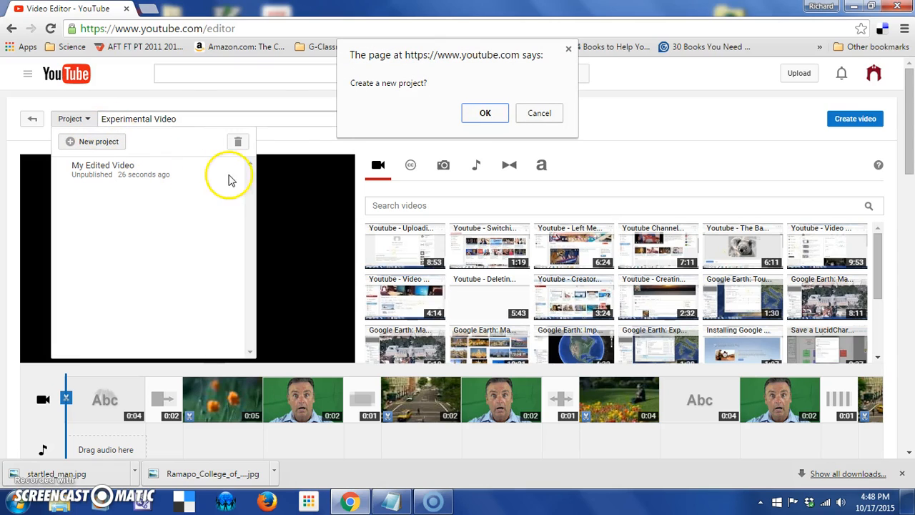
{"action": "left_click", "coordinate": [495, 116]}
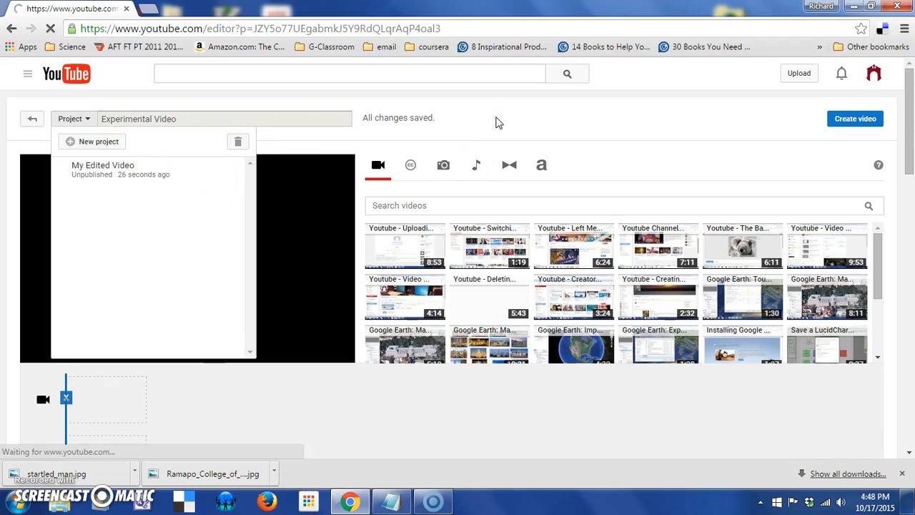
{"action": "triple_click", "coordinate": [207, 117]}
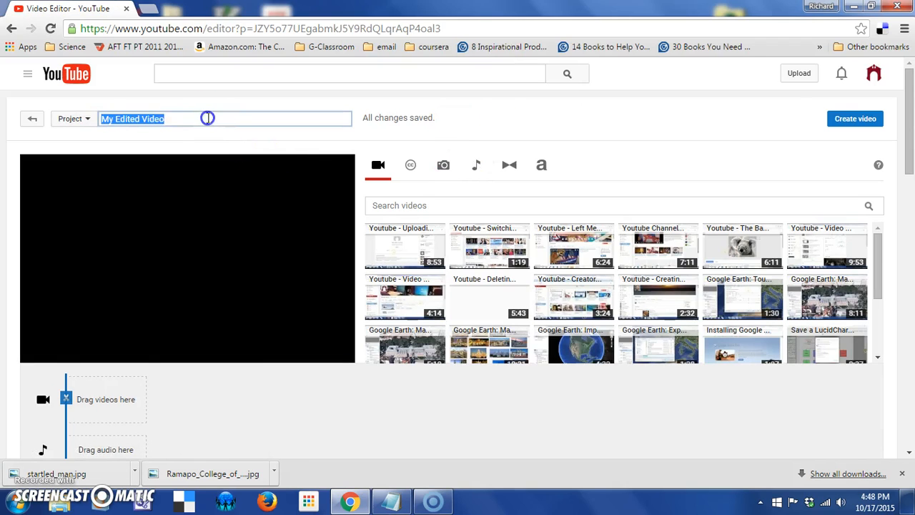
{"action": "right_click", "coordinate": [31, 117]}
{"action": "left_click", "coordinate": [30, 113]}
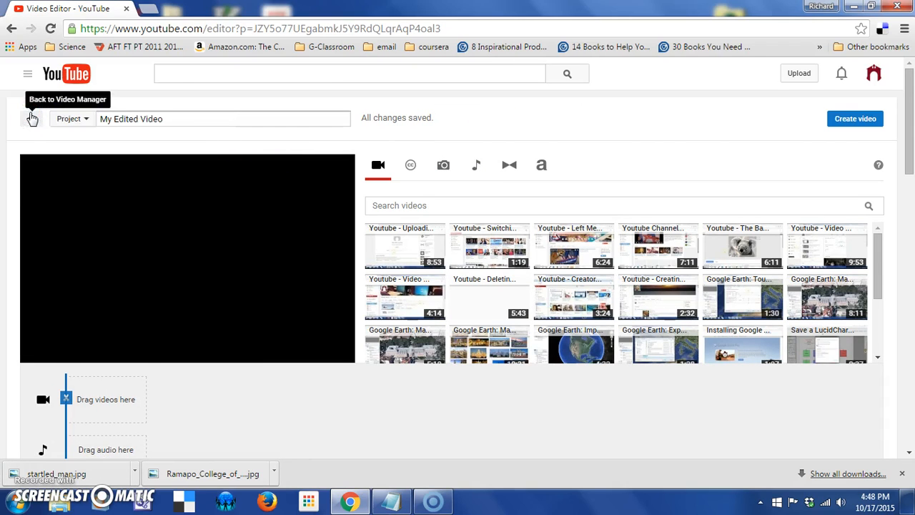
{"action": "left_click", "coordinate": [174, 116]}
{"action": "type", "text": "second project"}
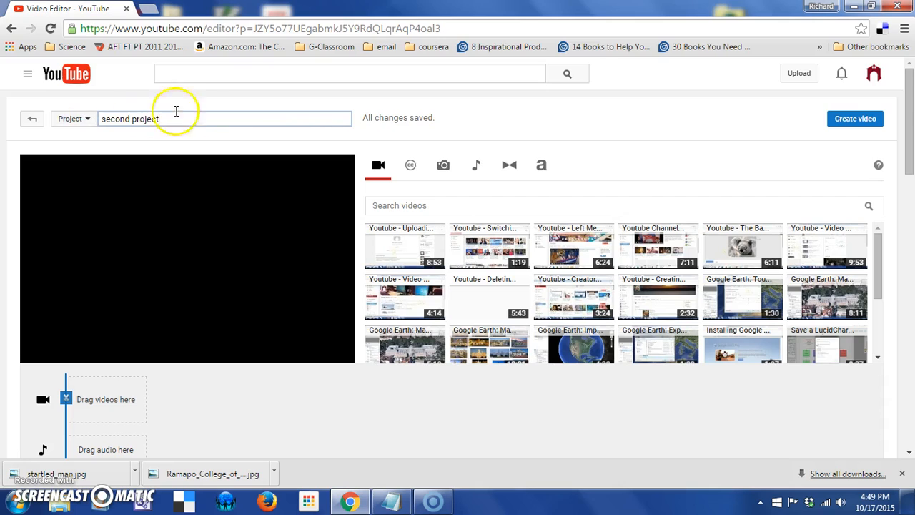
{"action": "left_click", "coordinate": [454, 129]}
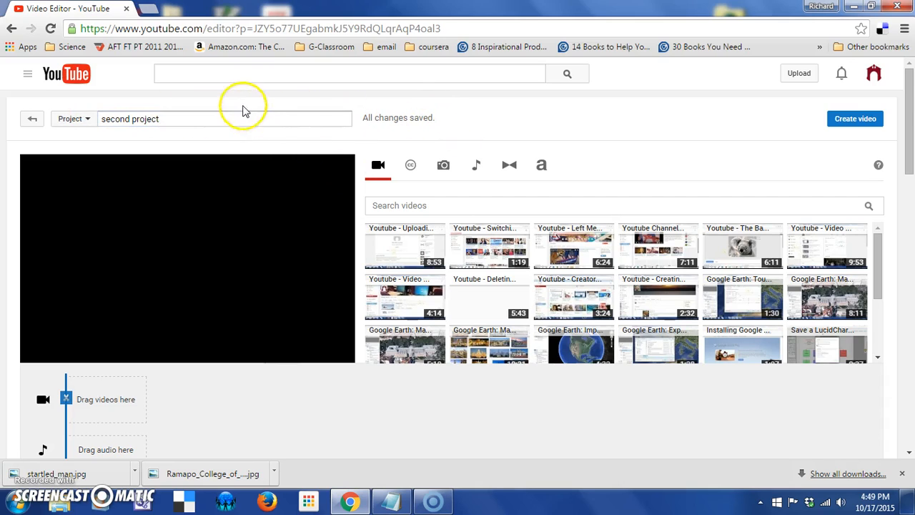
{"action": "mouse_move", "coordinate": [496, 363]}
{"action": "left_click_drag", "start_coordinate": [496, 364], "coordinate": [485, 416]}
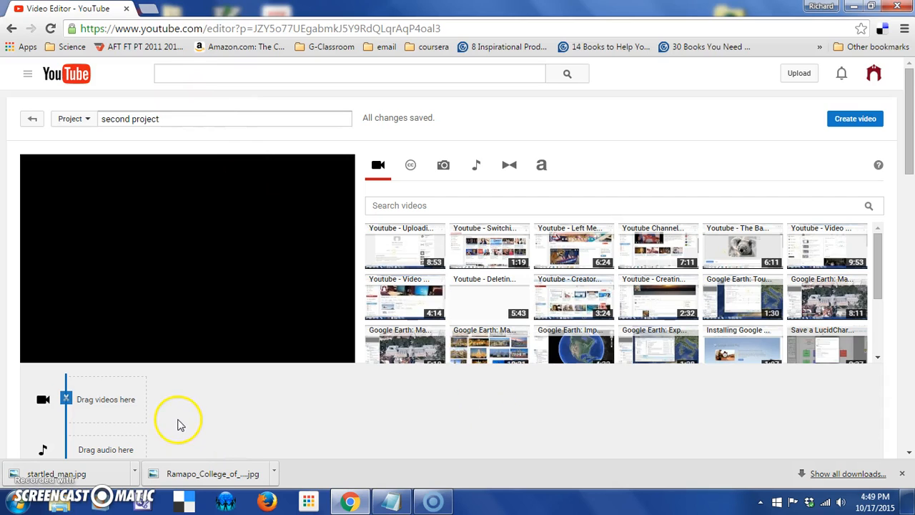
- Reopen the Experimental Video project and preview its opening title from the start of the timeline
{"action": "left_click", "coordinate": [87, 119]}
{"action": "left_click", "coordinate": [95, 168]}
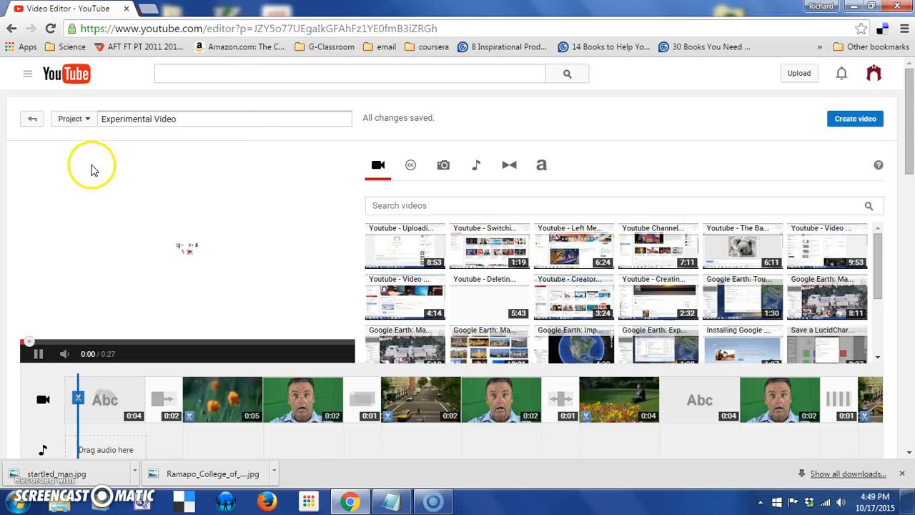
{"action": "left_click", "coordinate": [39, 355]}
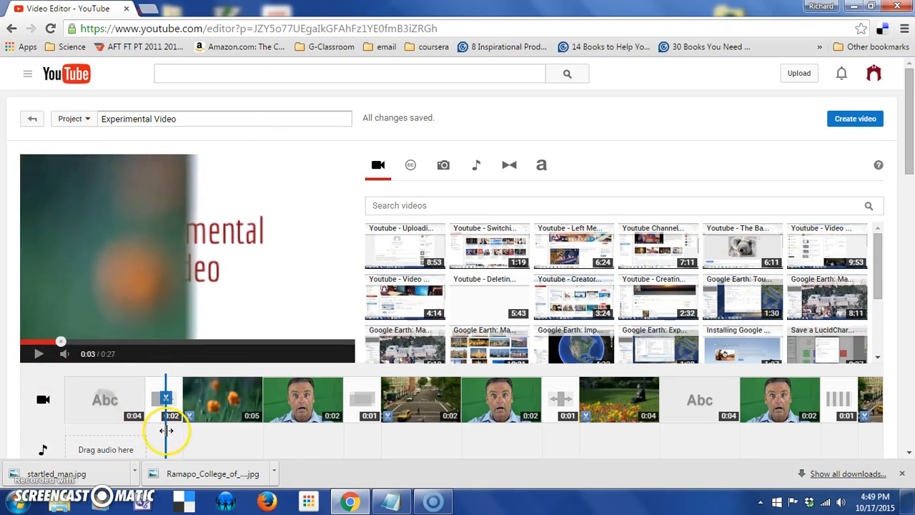
{"action": "left_click_drag", "start_coordinate": [166, 432], "coordinate": [61, 416]}
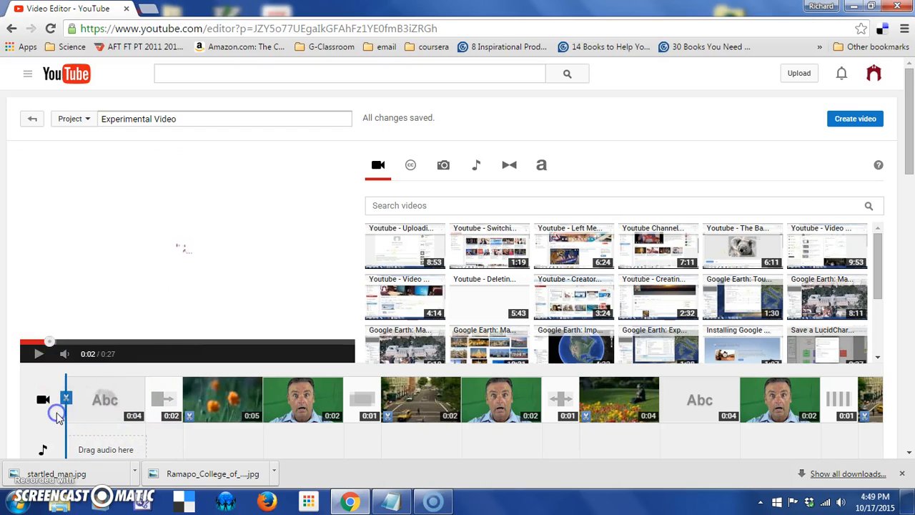
{"action": "left_click", "coordinate": [40, 356]}
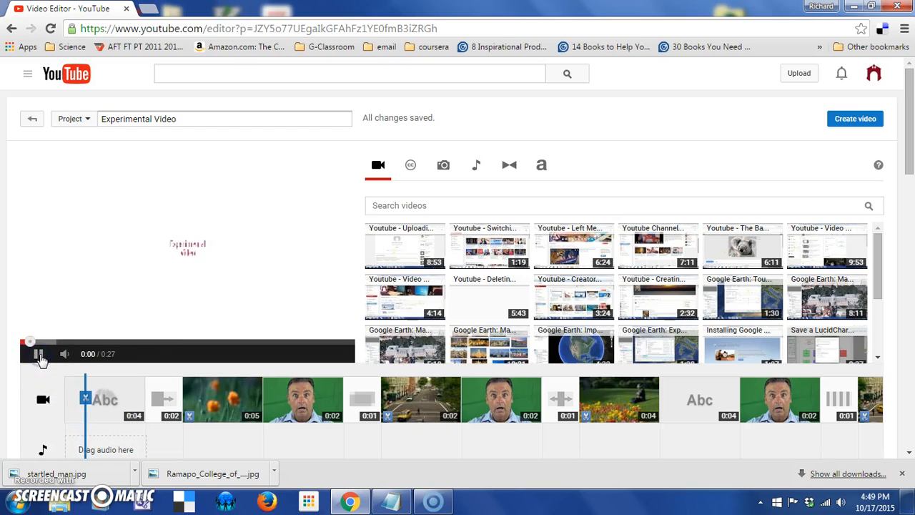
{"action": "left_click", "coordinate": [39, 354]}
- Extend the opening "Experimental Video" title clip to 6 seconds and preview the video
{"action": "left_click", "coordinate": [137, 394]}
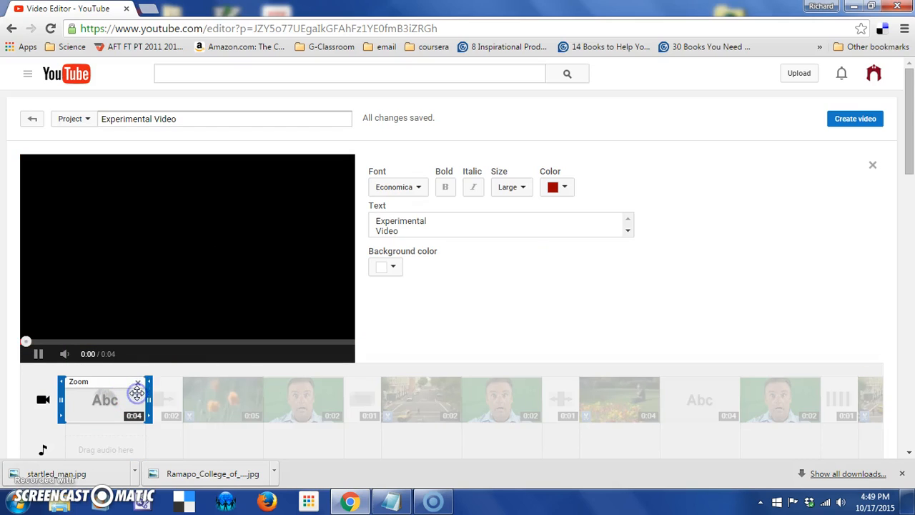
{"action": "mouse_move", "coordinate": [147, 398]}
{"action": "left_mouse_down"}
{"action": "mouse_move", "coordinate": [175, 402]}
{"action": "mouse_move", "coordinate": [163, 405]}
{"action": "left_mouse_up"}
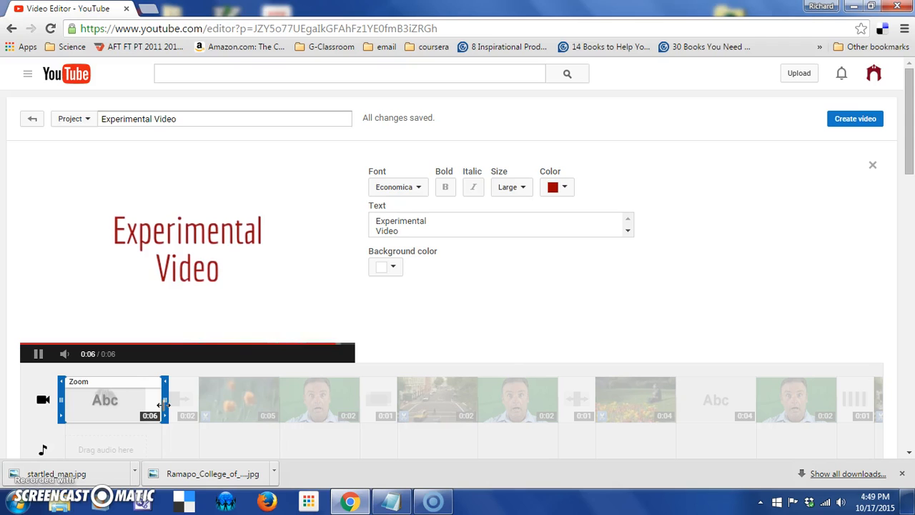
{"action": "left_click", "coordinate": [258, 439]}
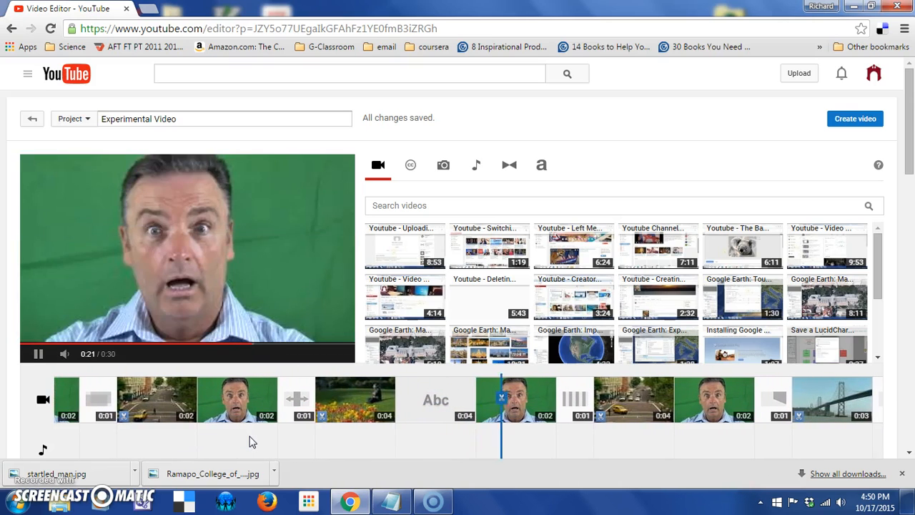
{"action": "left_click", "coordinate": [38, 355]}
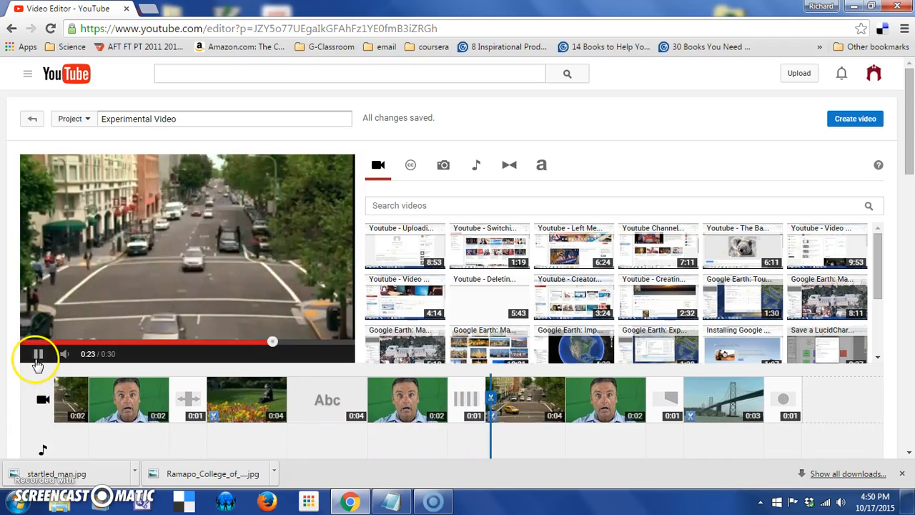
- Shorten the "You know what's coming!" title clip to 2 seconds and preview the video
{"action": "left_click", "coordinate": [316, 399]}
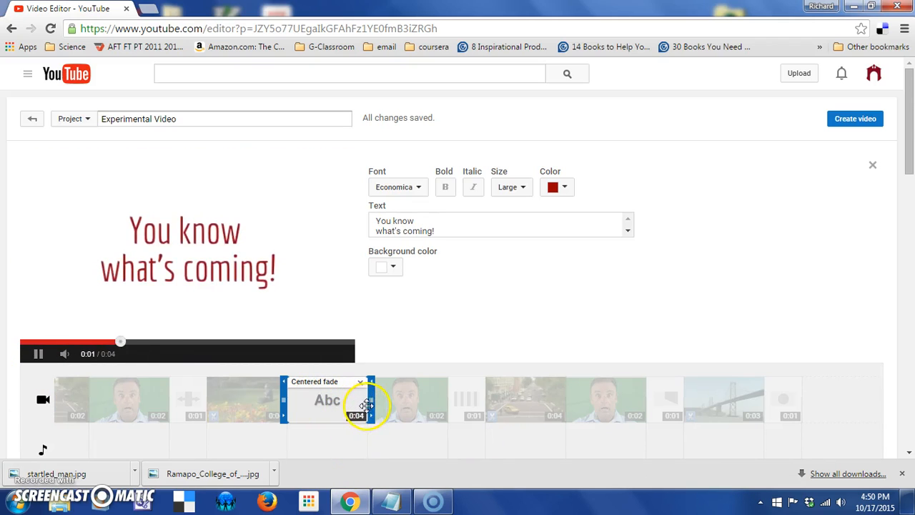
{"action": "left_click_drag", "start_coordinate": [370, 401], "coordinate": [330, 403]}
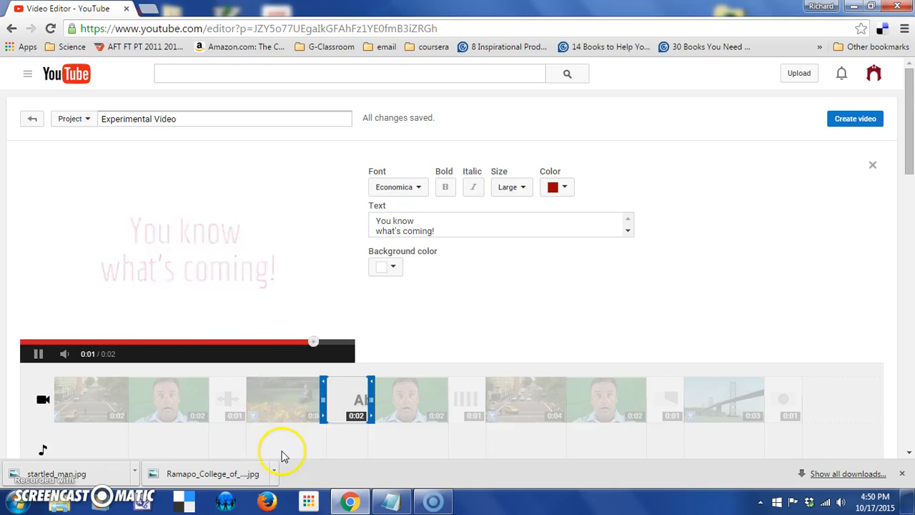
{"action": "left_click", "coordinate": [282, 452]}
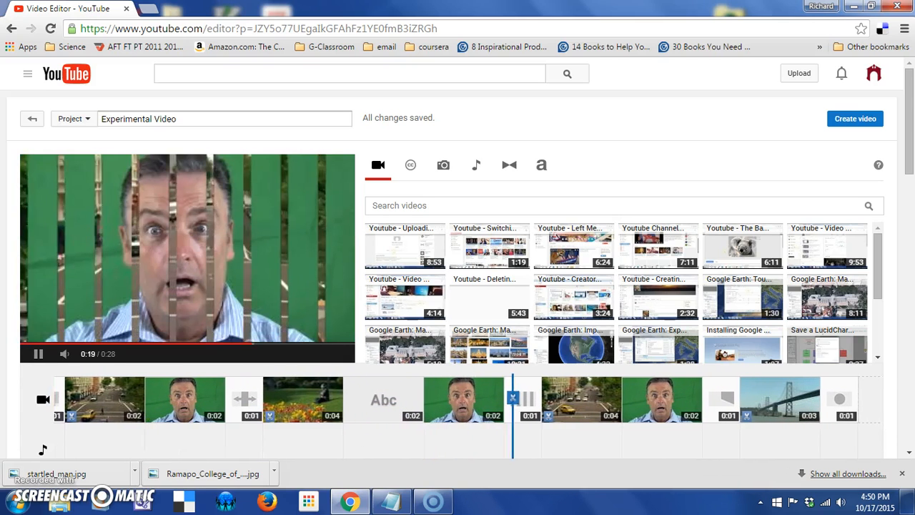
{"action": "left_click", "coordinate": [37, 355]}
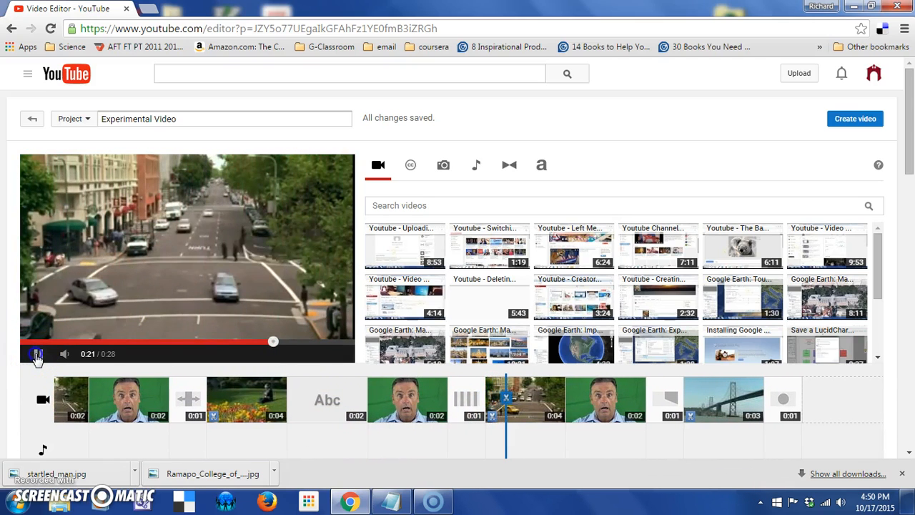